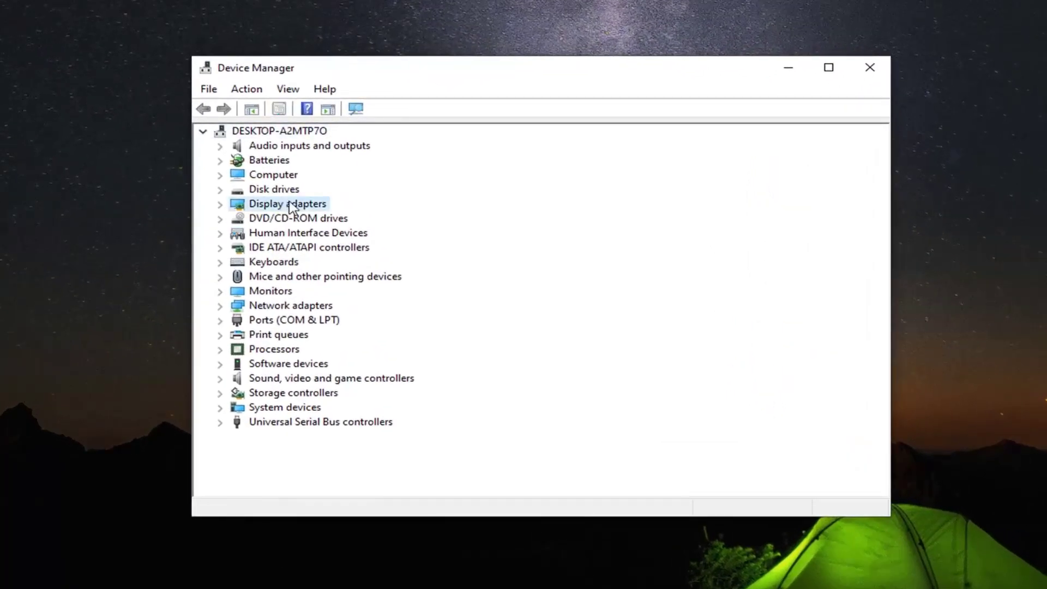
Update the VMware SVGA 3D display adapter's driver by searching automatically for updated driver software.
click(220, 205)
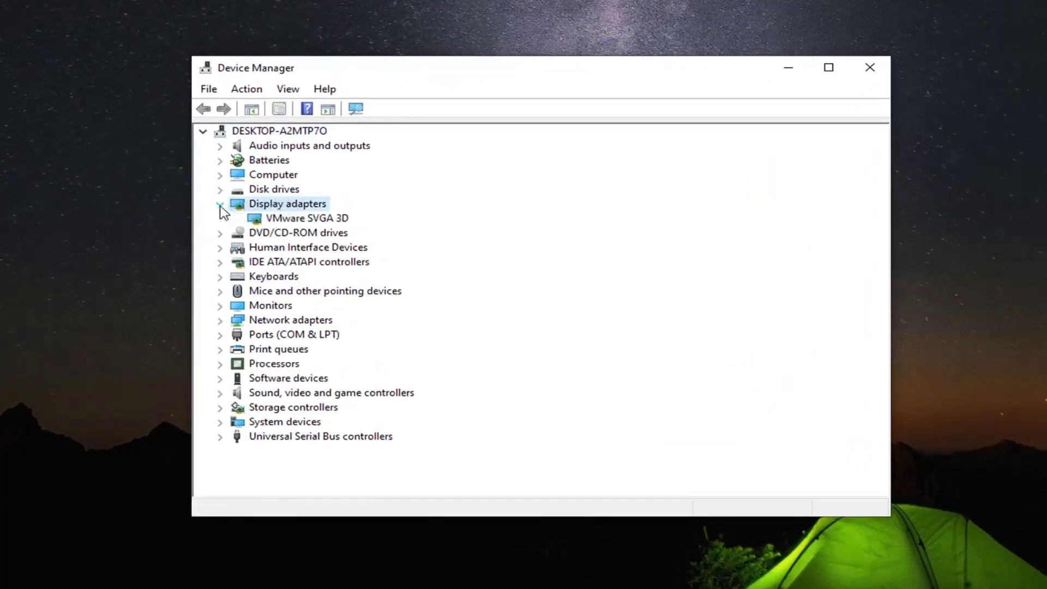
click(284, 219)
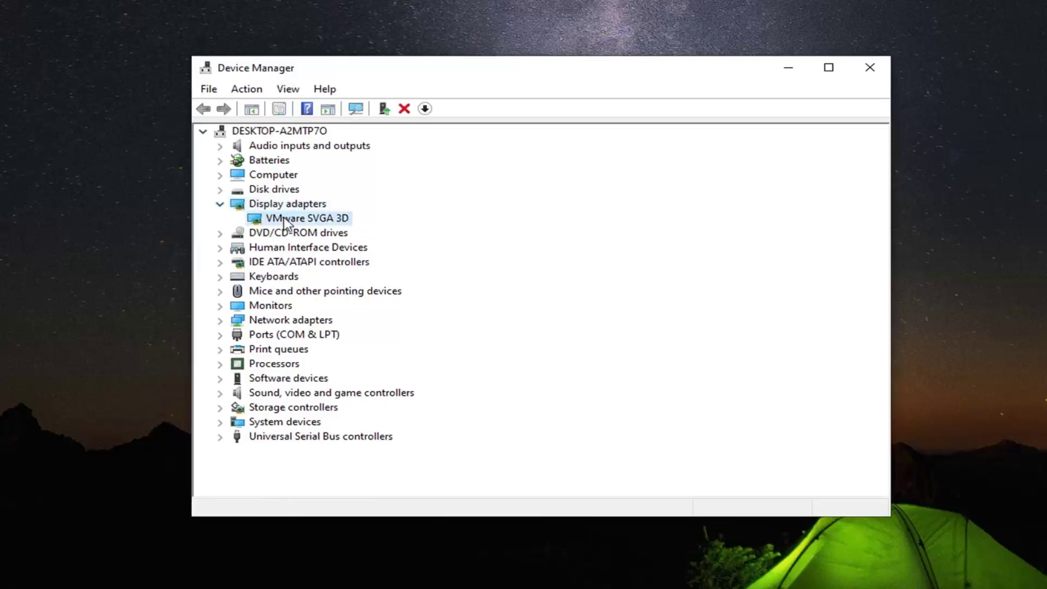
right_click(283, 223)
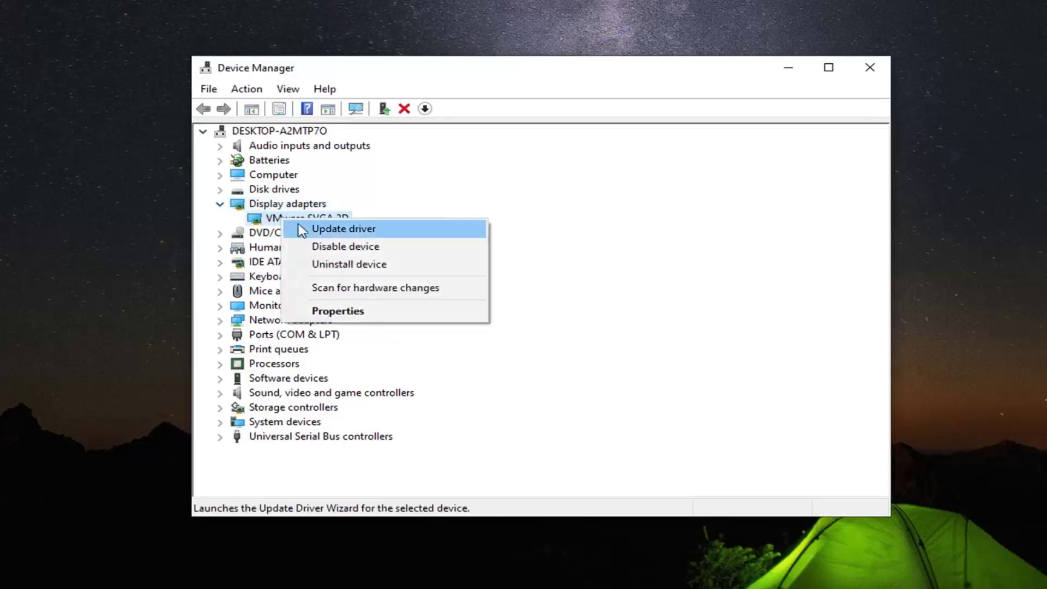
click(386, 231)
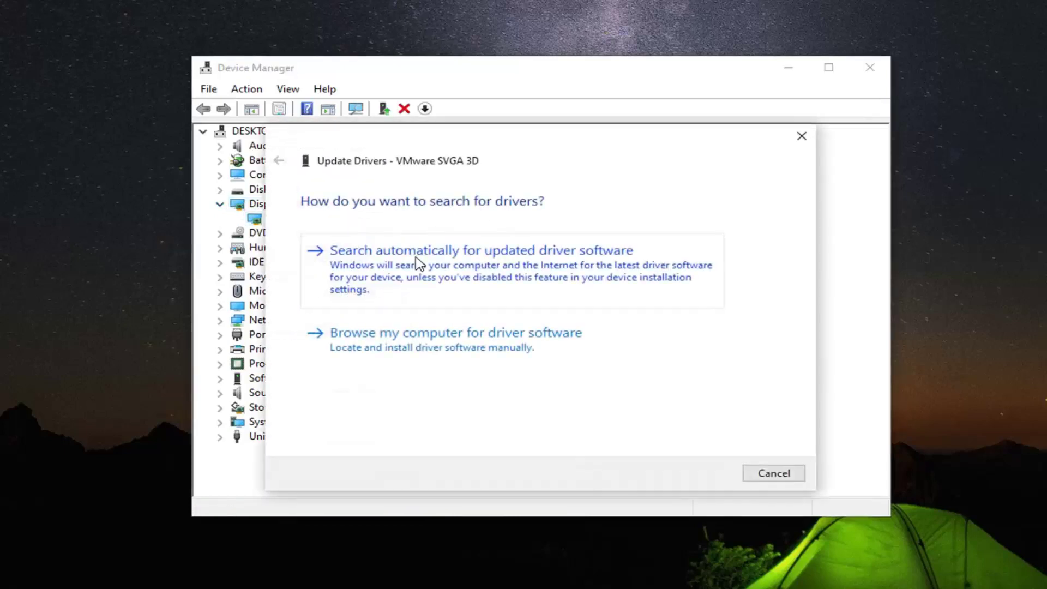
click(474, 268)
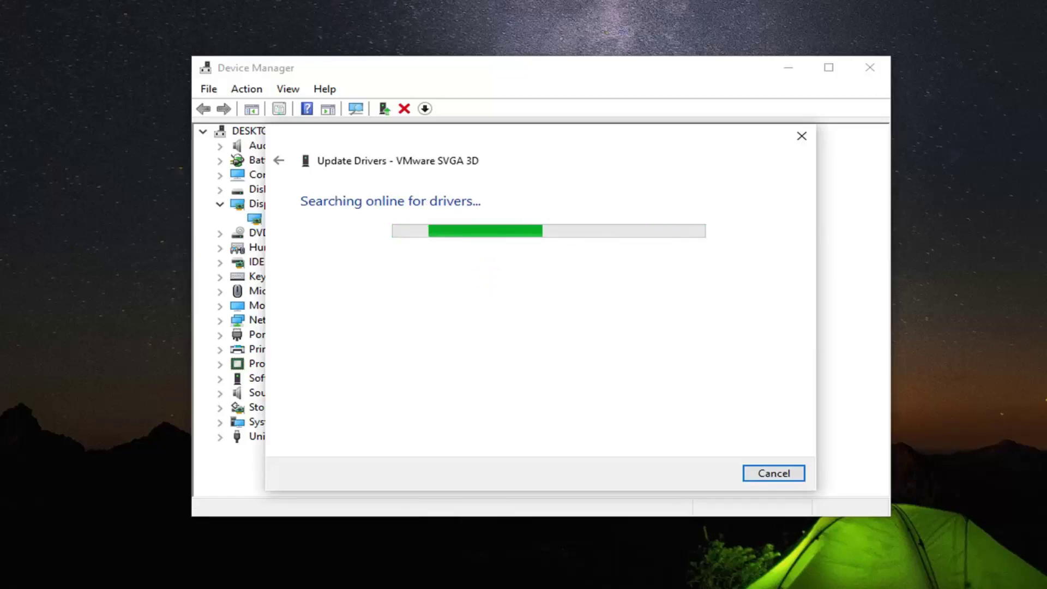
Close the driver update wizard once its search finishes, and minimise Device Manager.
mouse_move(360, 586)
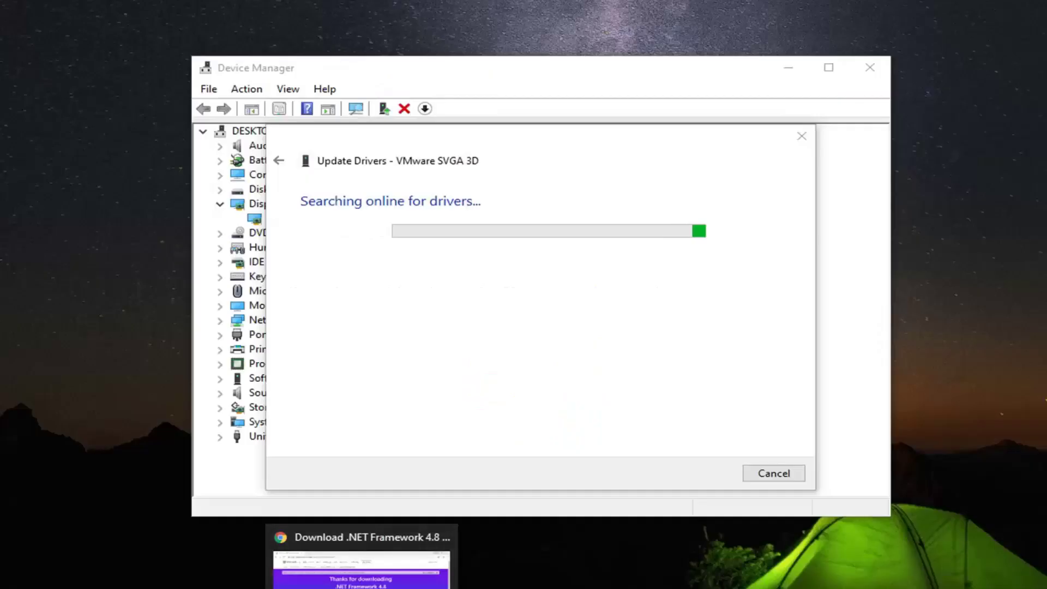
mouse_move(424, 551)
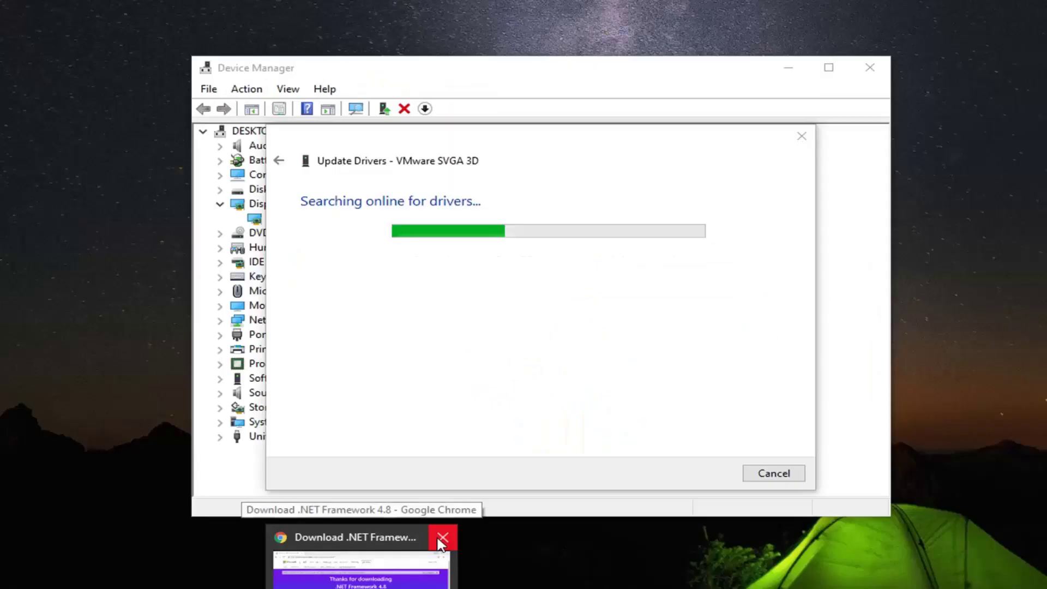
click(523, 353)
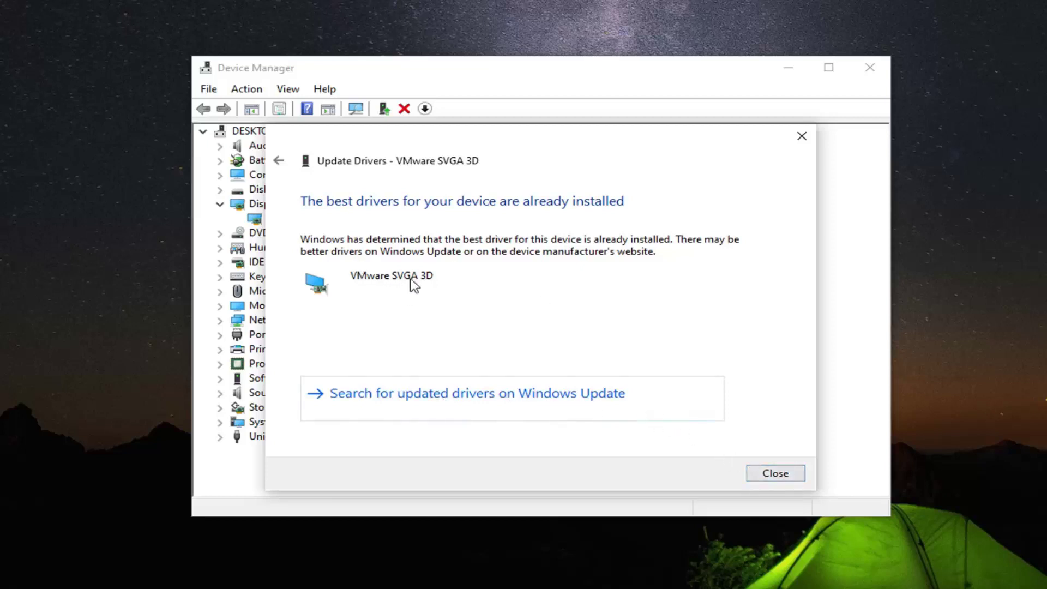
click(795, 137)
click(782, 69)
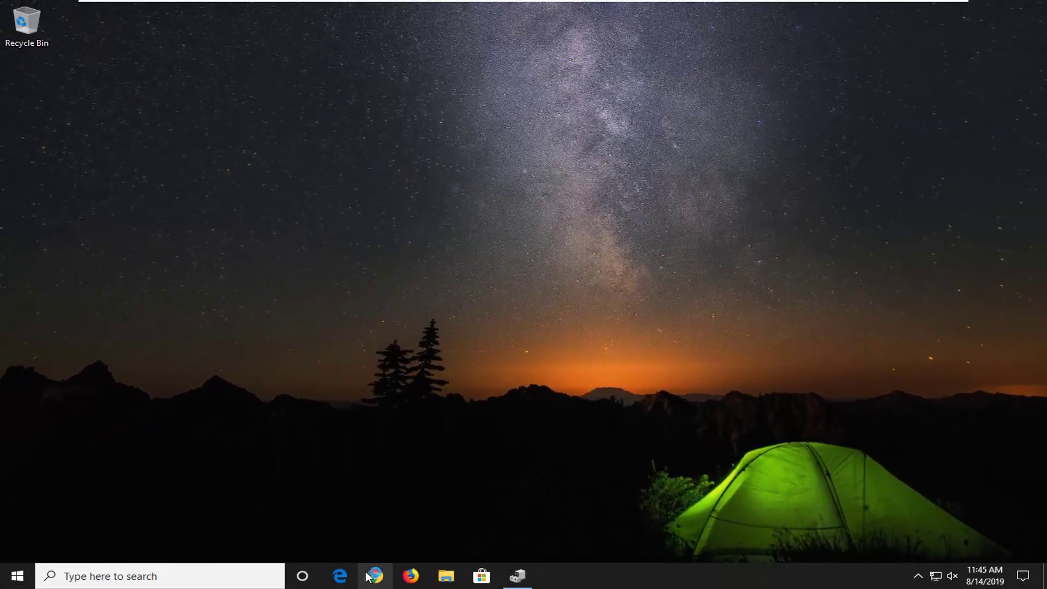
Switch to Chrome, search Google for "nvidia display driver" and open the Automatically Detect NVIDIA result.
click(369, 576)
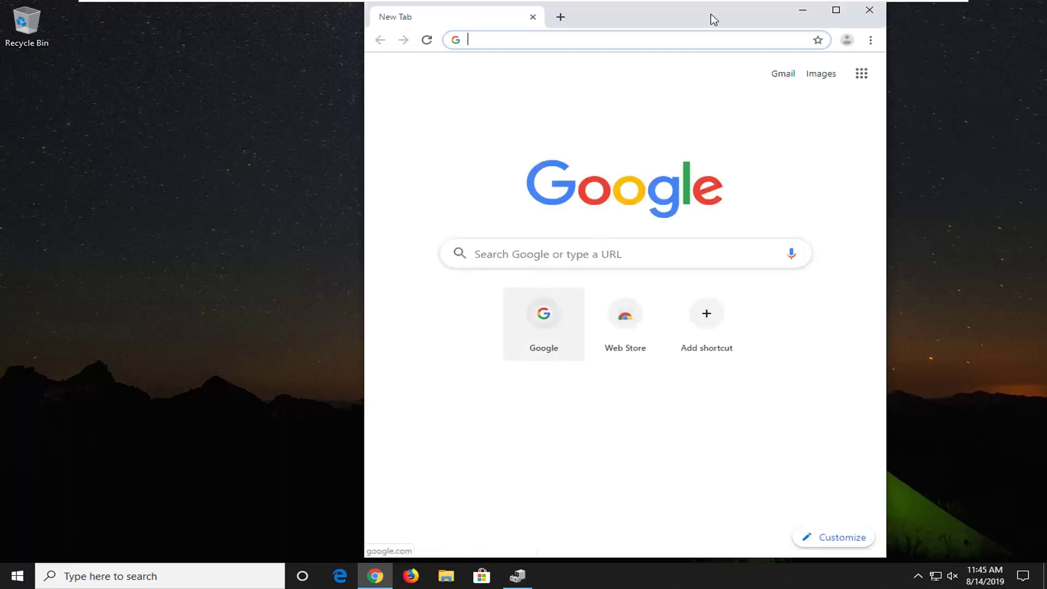
click(838, 11)
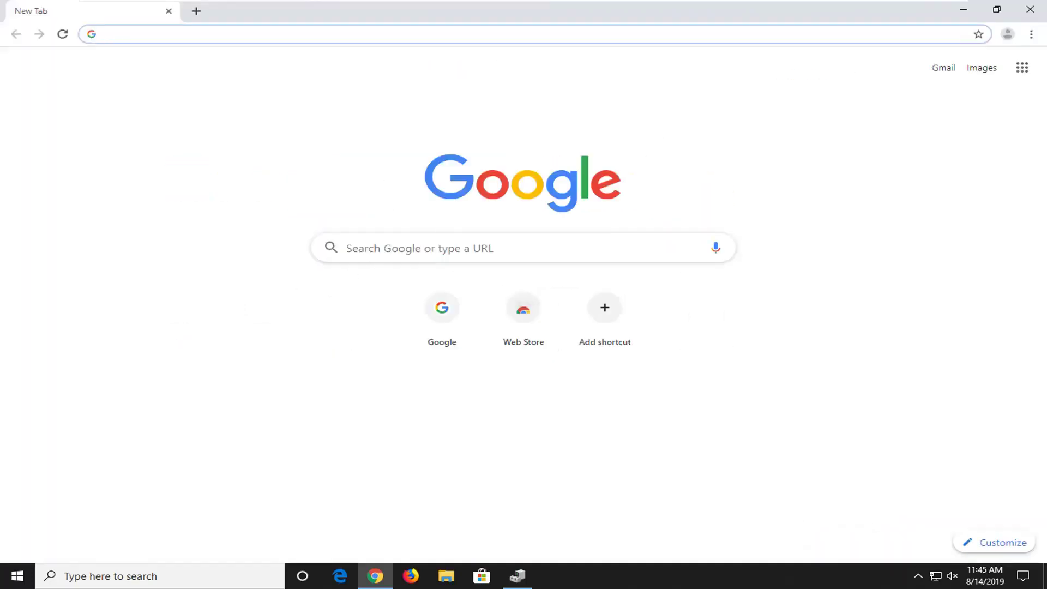
click(382, 255)
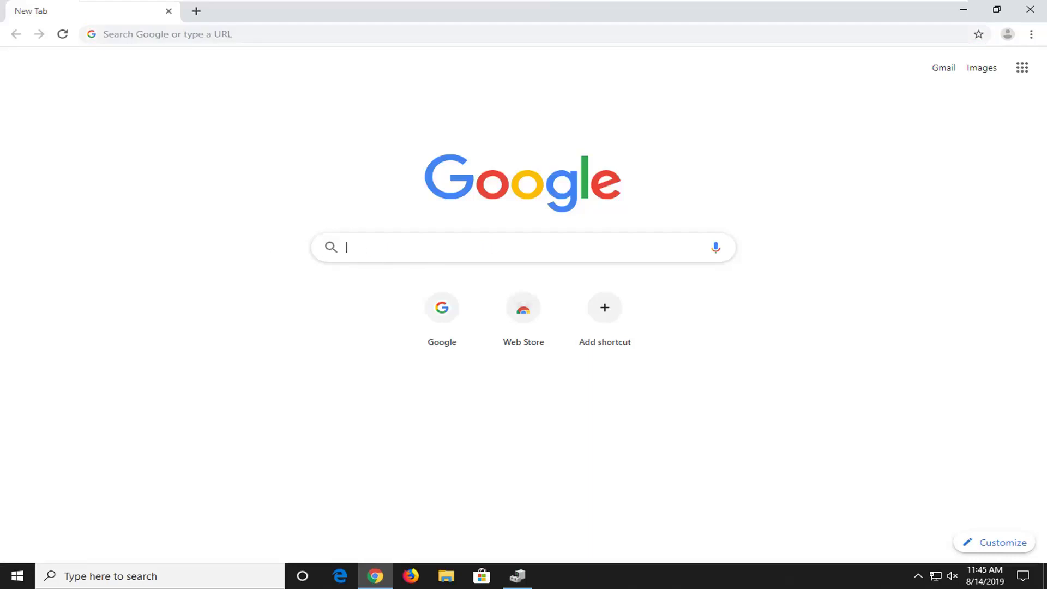
text(nvi)
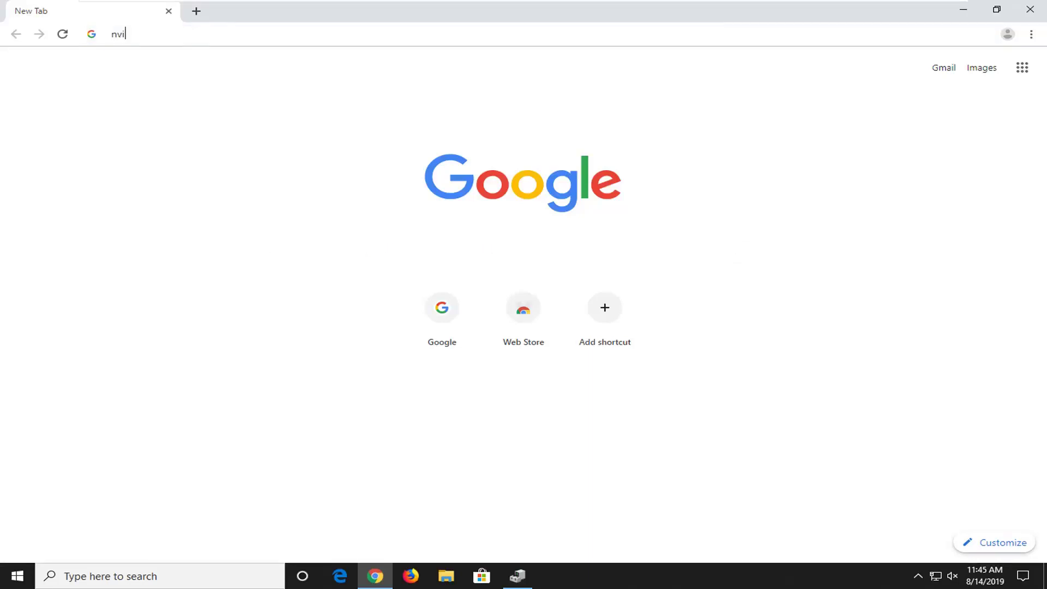
text(dia display)
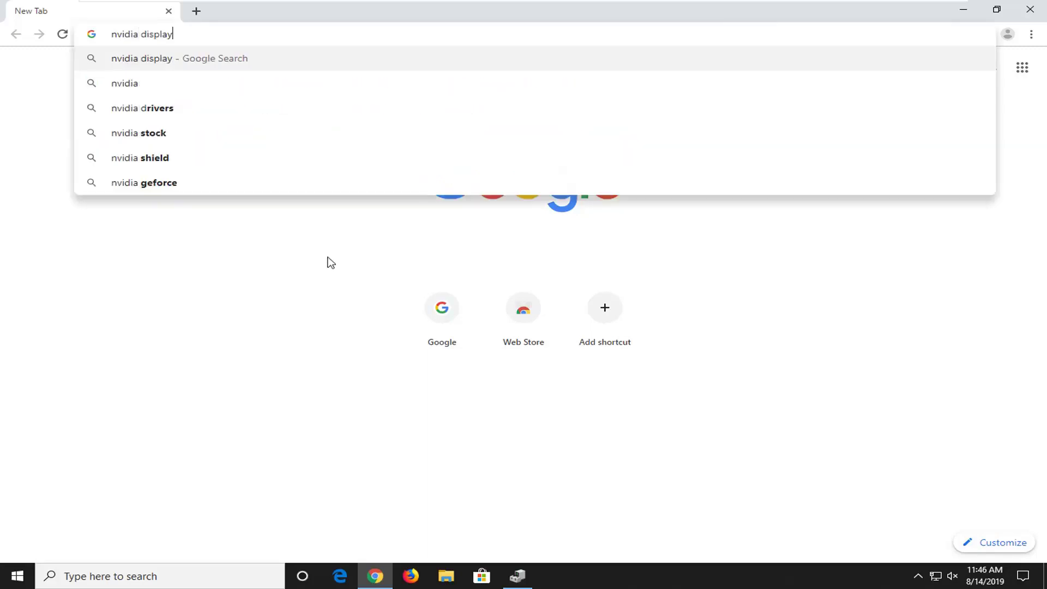
text( driver)
key(Return)
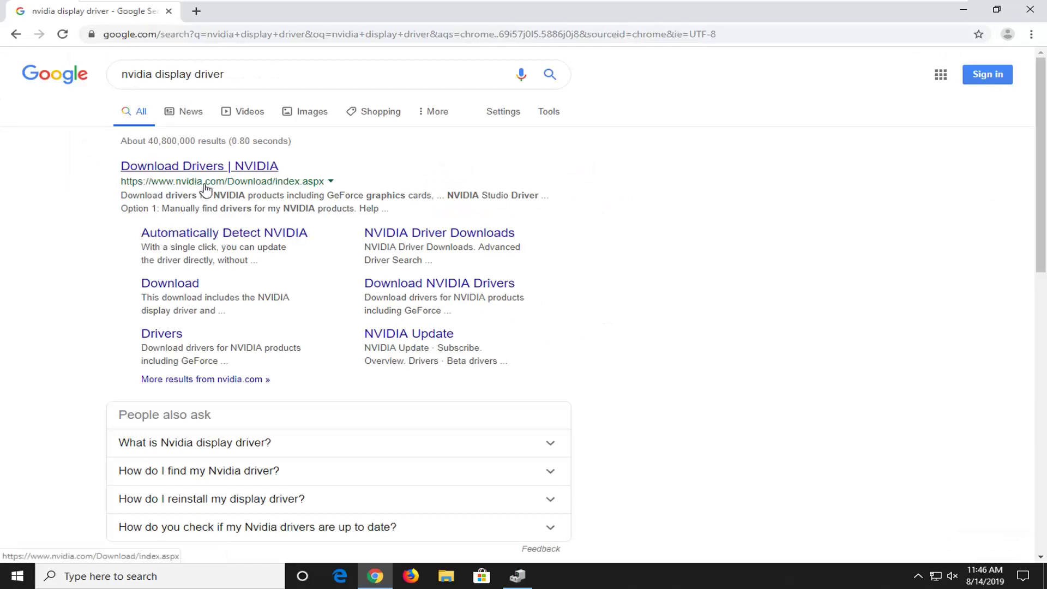
click(238, 236)
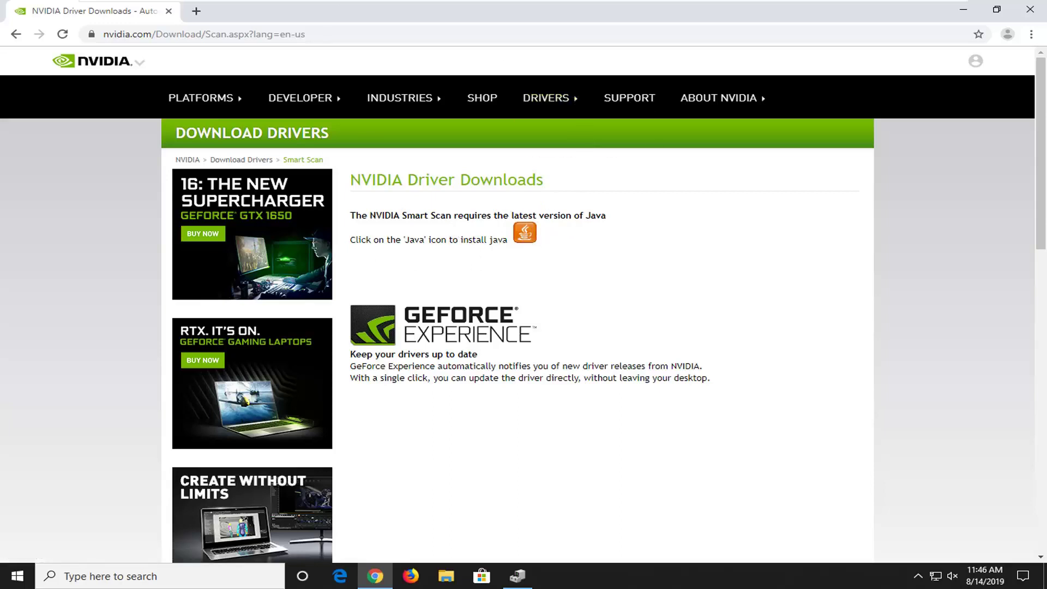
Go to google.com and search for "amd display driver", closing the browser after viewing the results.
click(381, 34)
text(google.com)
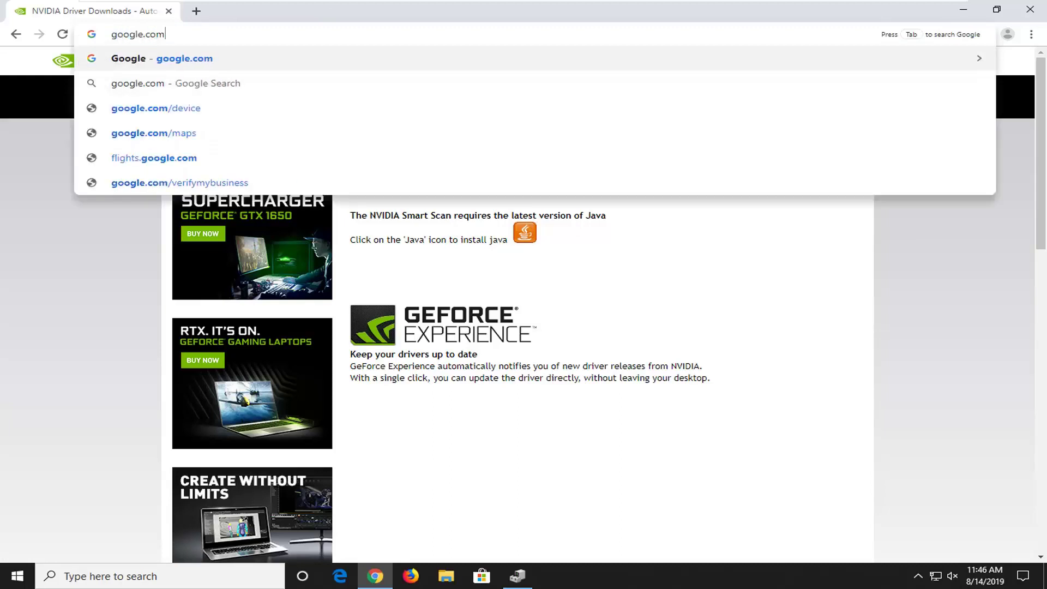
key(Return)
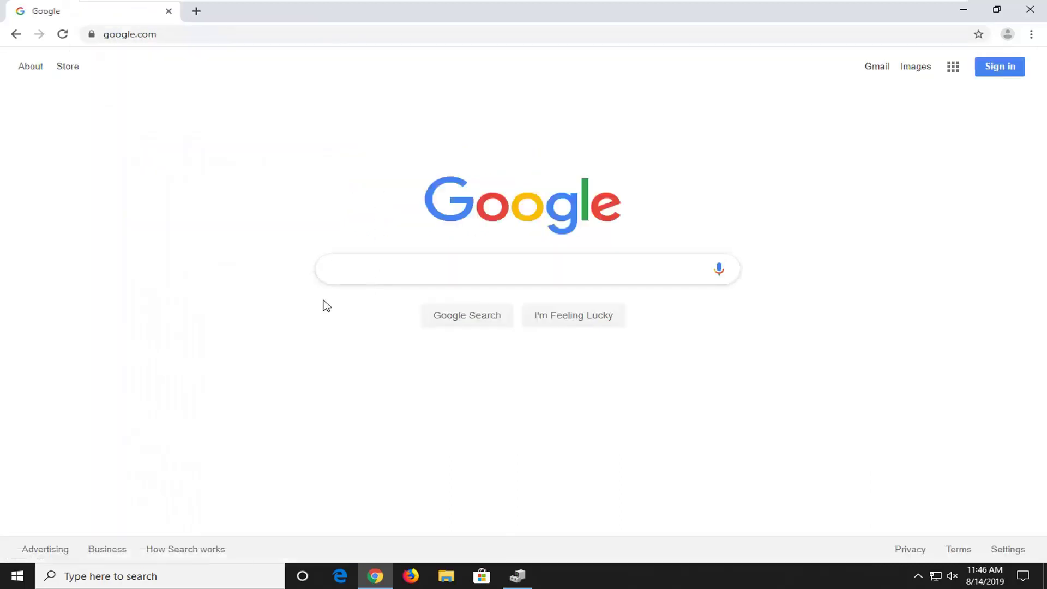
text(amd display driver)
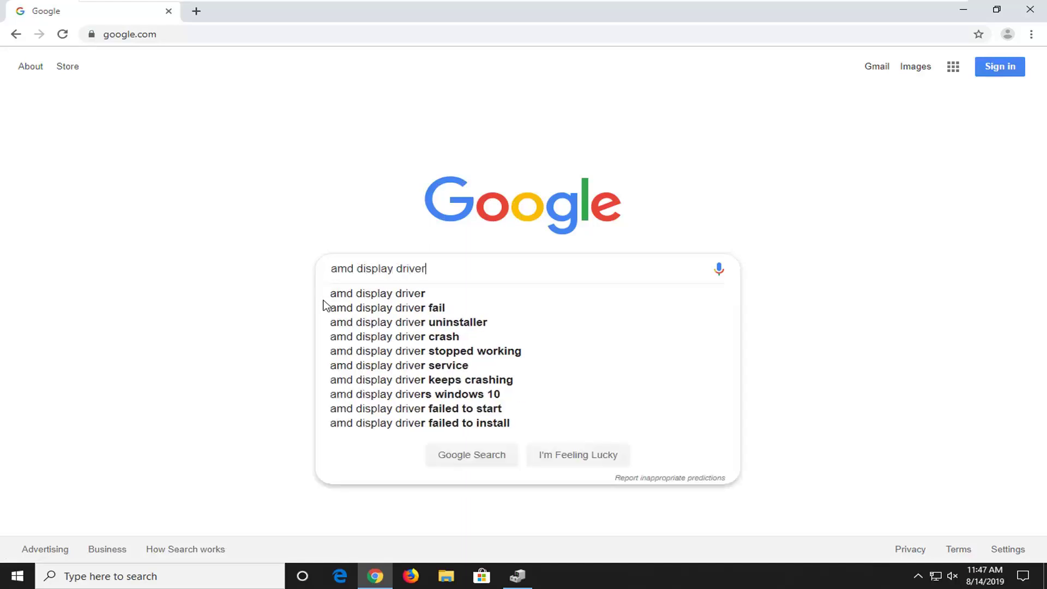
key(Return)
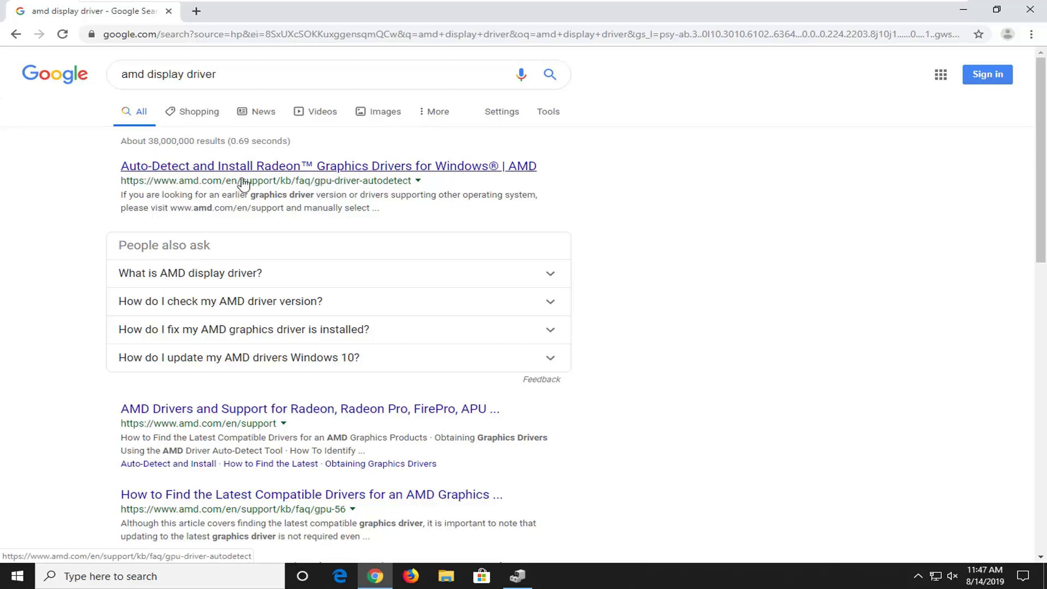
click(1030, 9)
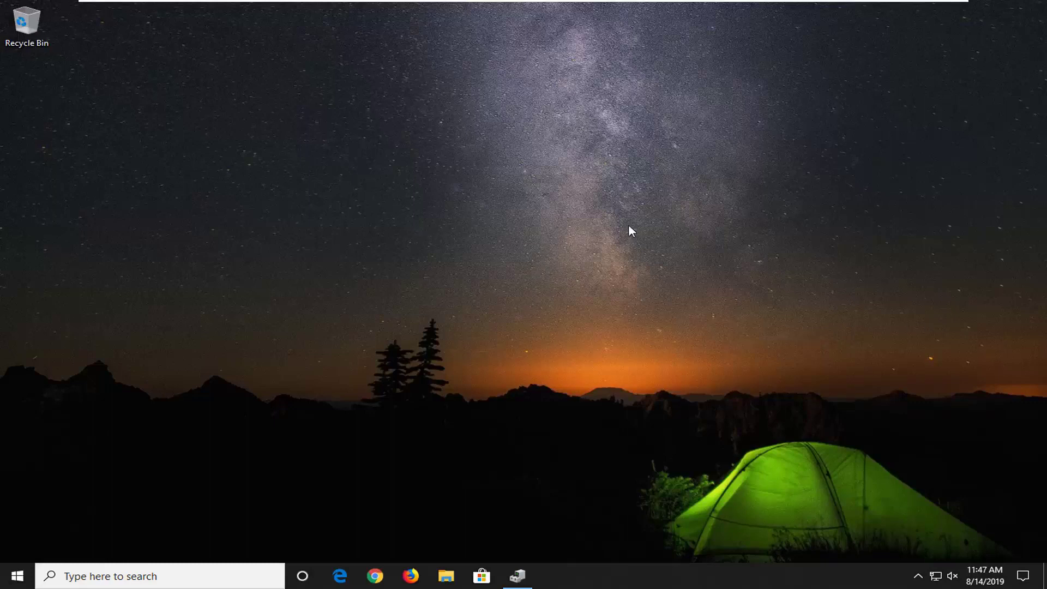
Open the Windows display settings from the desktop and bring up the Scale and layout section.
right_click(477, 170)
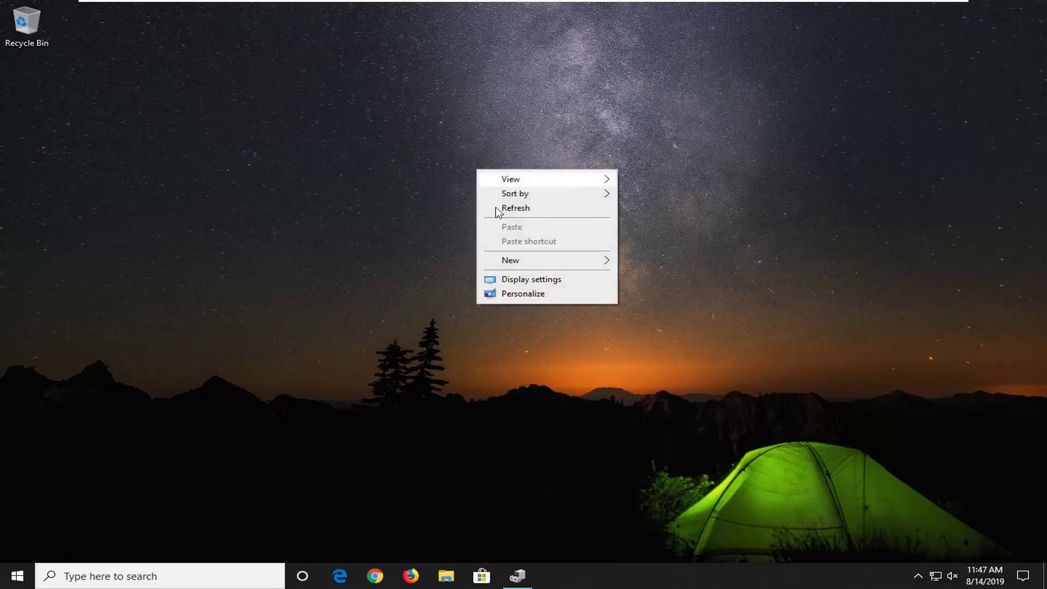
click(517, 283)
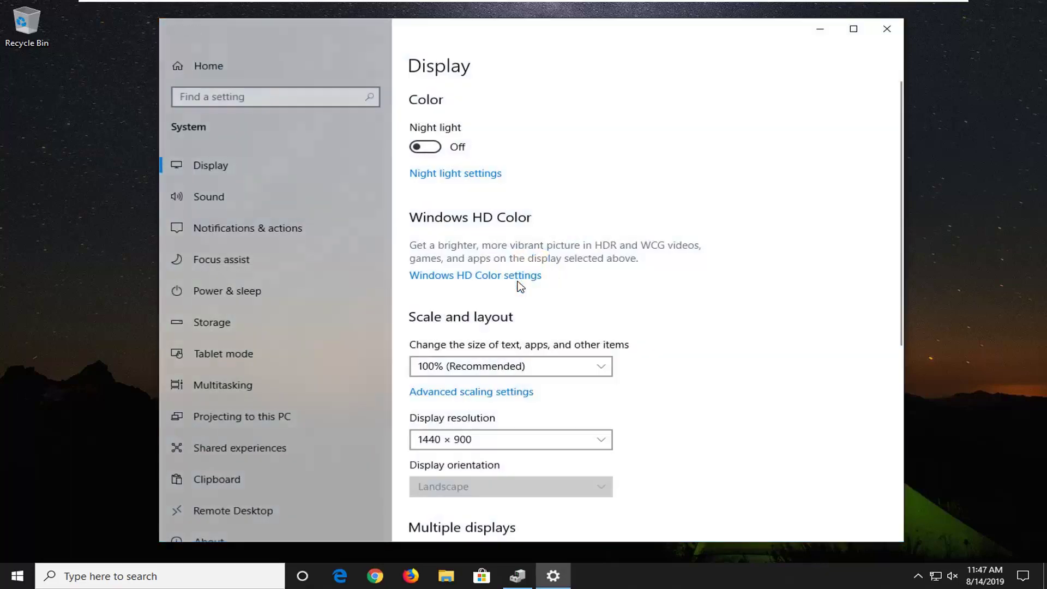
scroll(509, 293, down, 3)
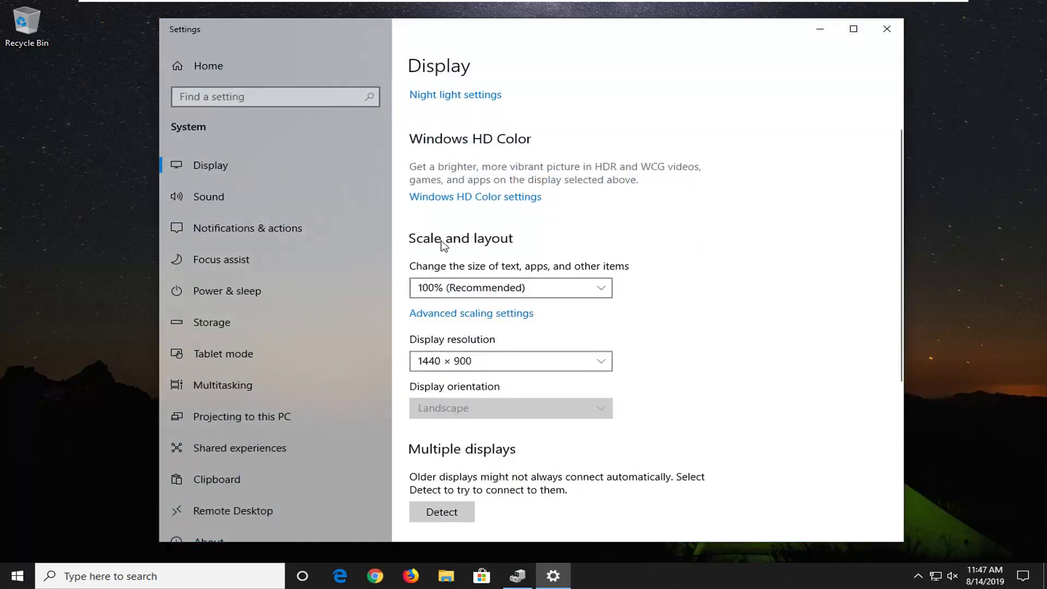
scroll(474, 289, up, 3)
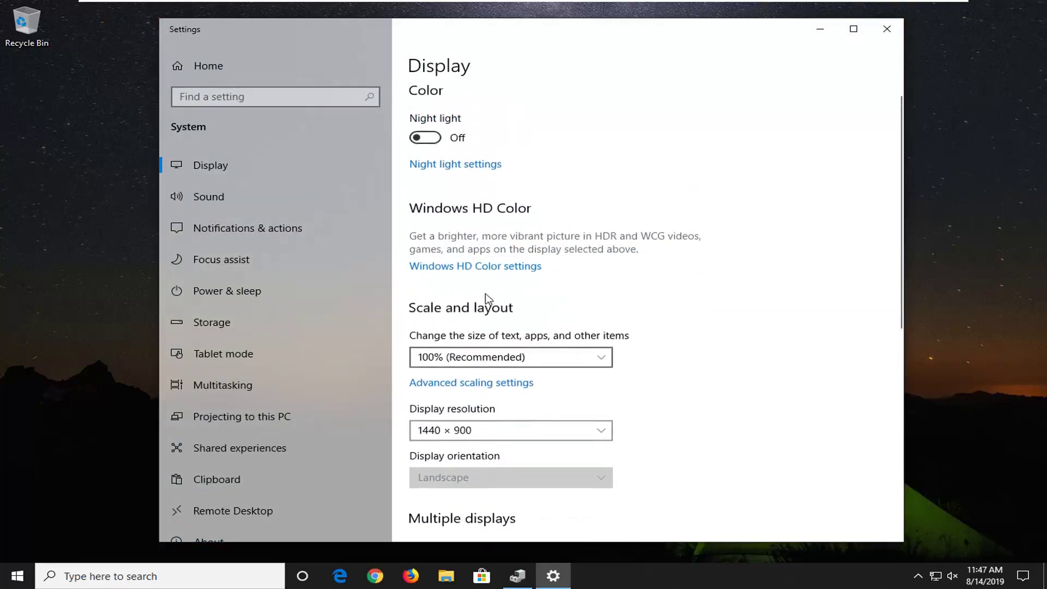
scroll(482, 308, down, 6)
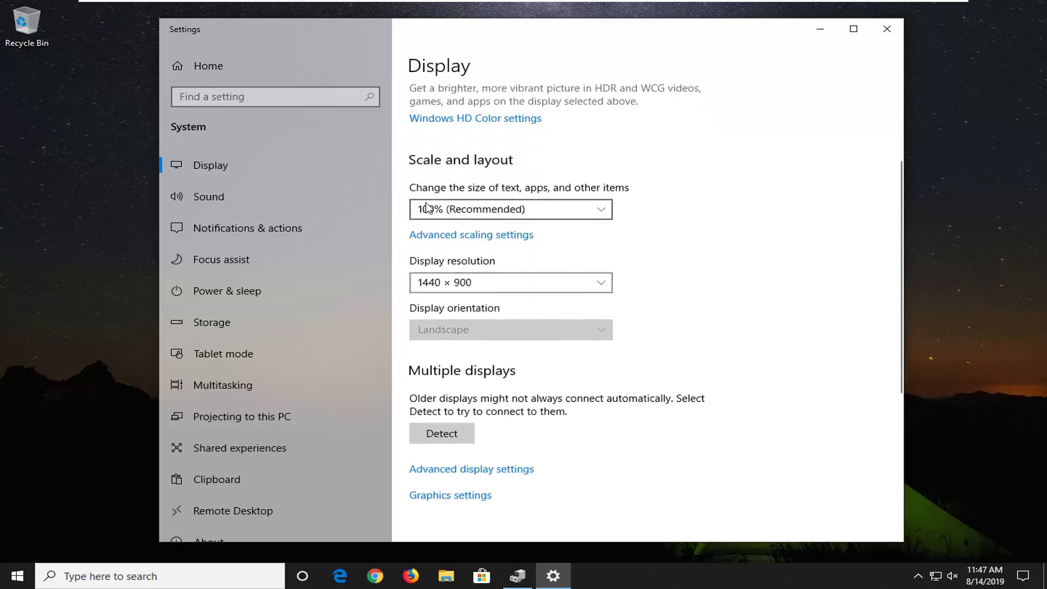
Try 125% scaling for text, apps and other items, and restore 100% (Recommended).
click(550, 201)
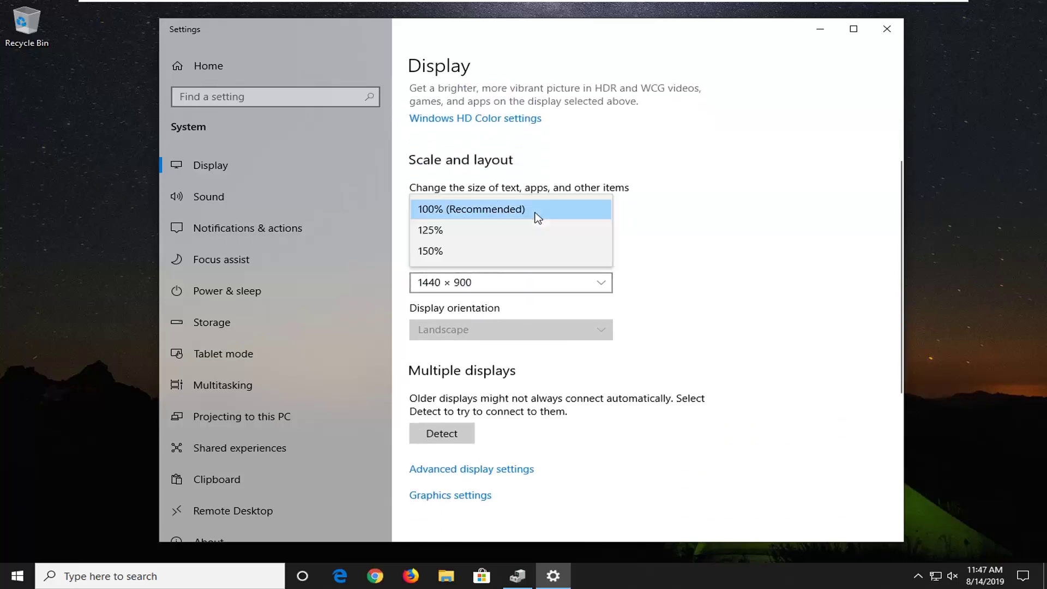
click(432, 232)
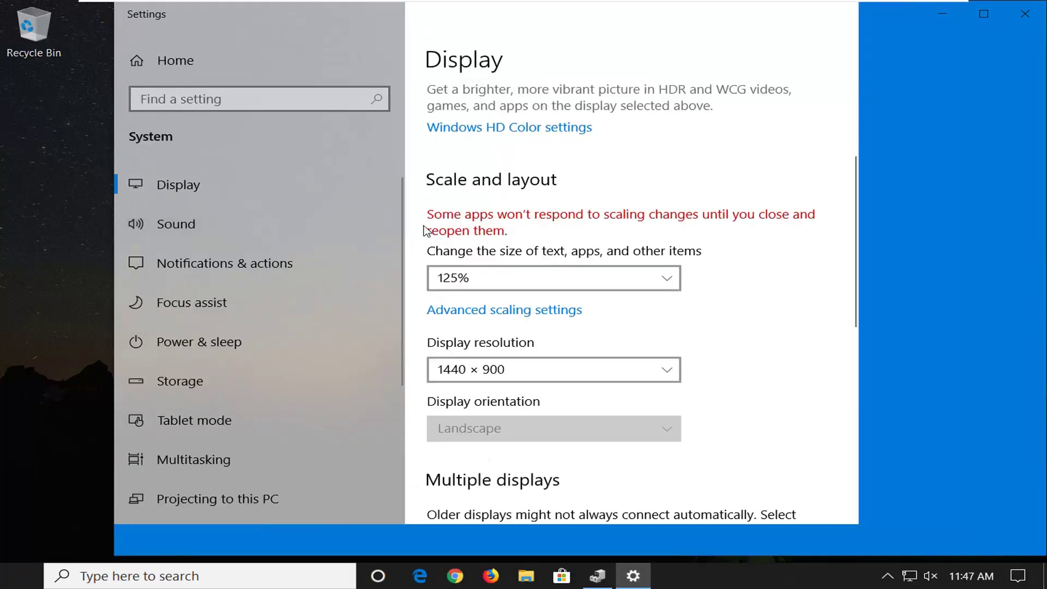
click(467, 278)
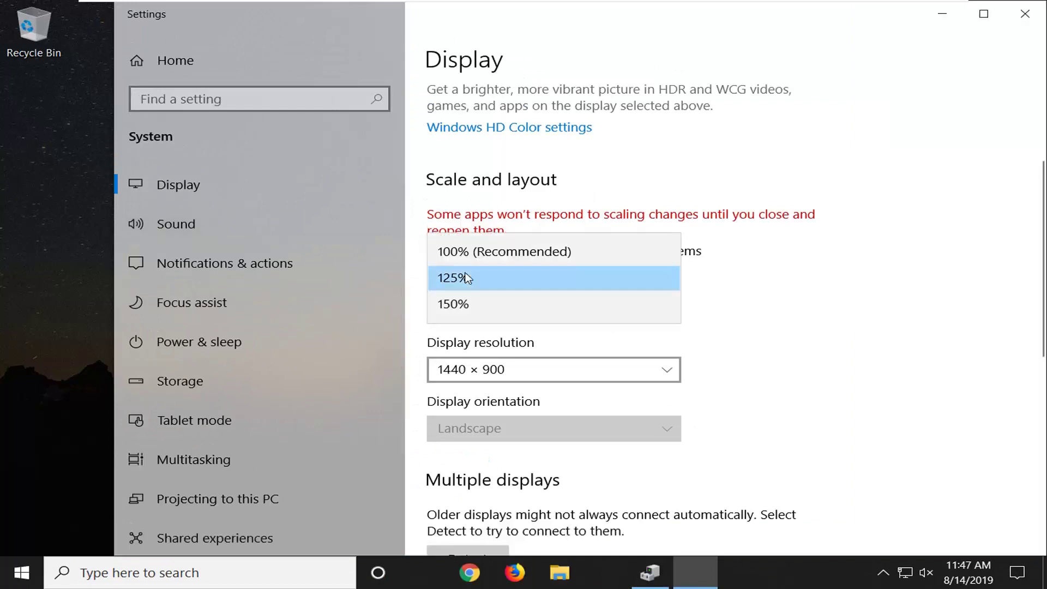
click(465, 252)
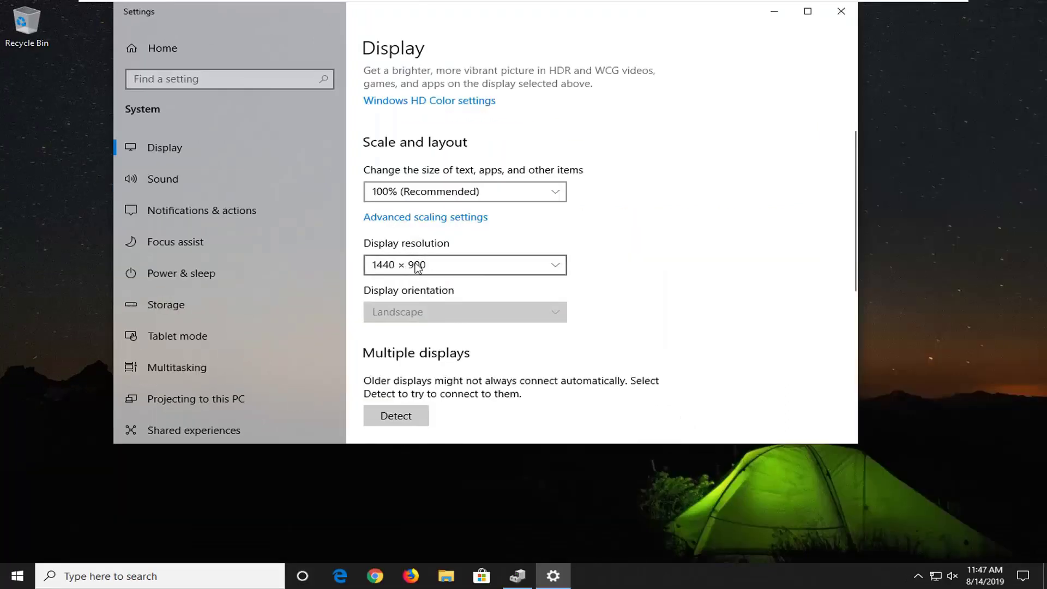
Try the 1600 × 1200 display resolution and revert to the previous display settings.
click(414, 264)
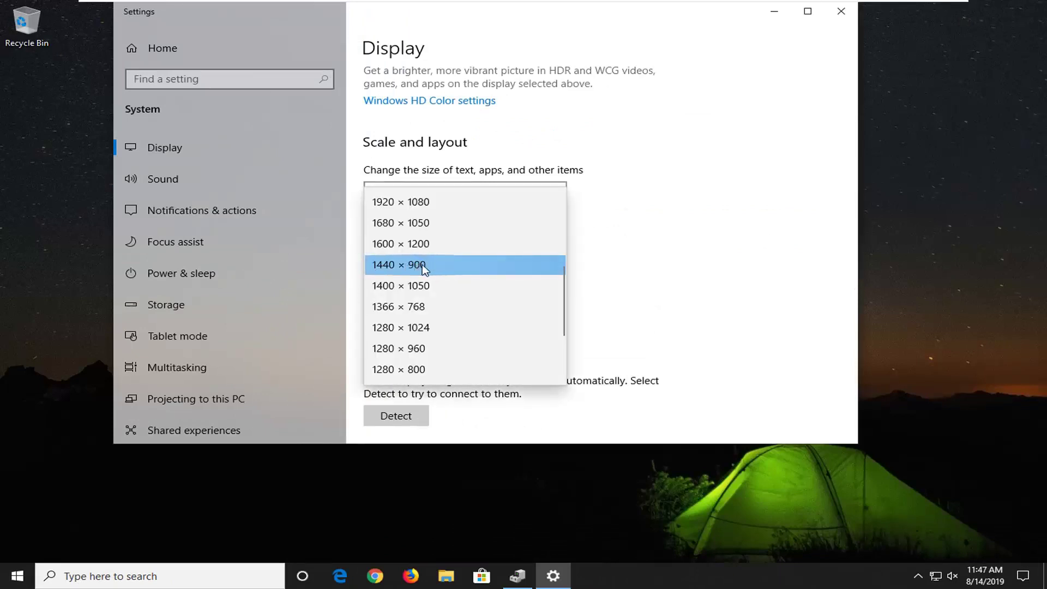
click(394, 245)
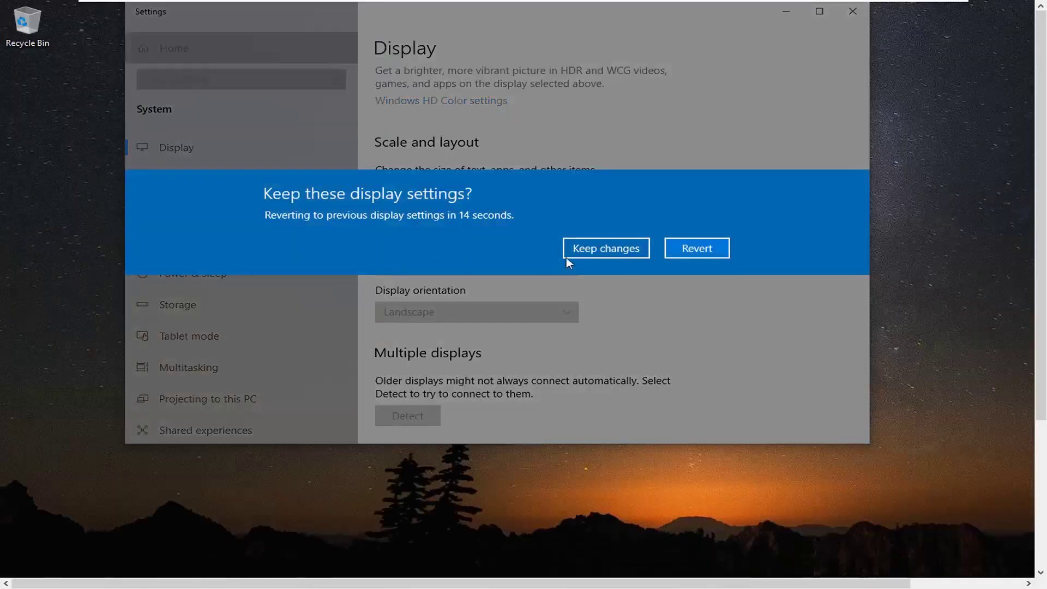
click(696, 249)
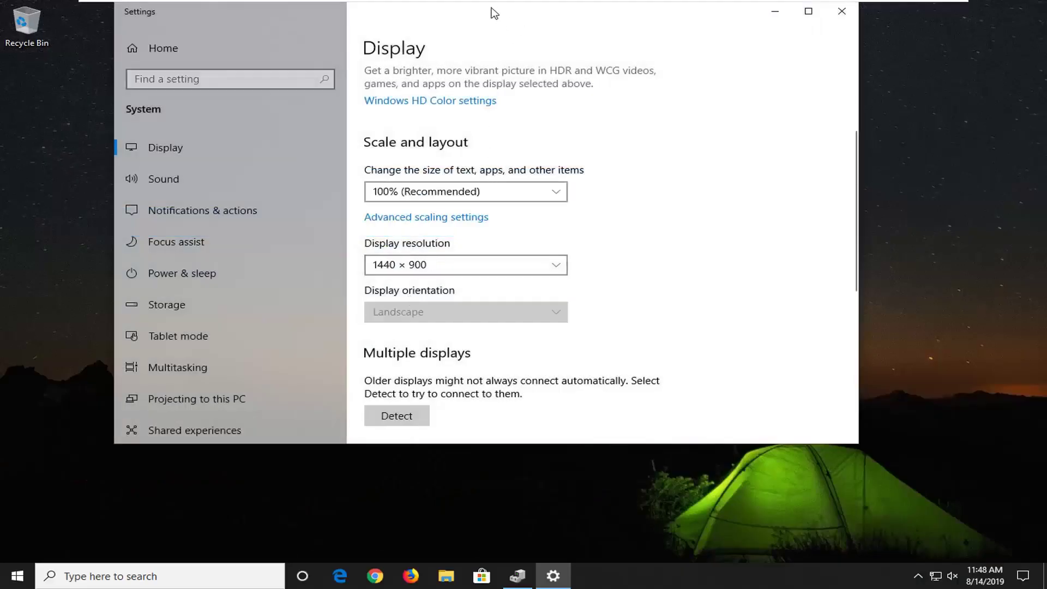
Reposition the Settings window and view the available display resolutions and the Multiple displays section.
drag(495, 13, 548, 62)
click(507, 322)
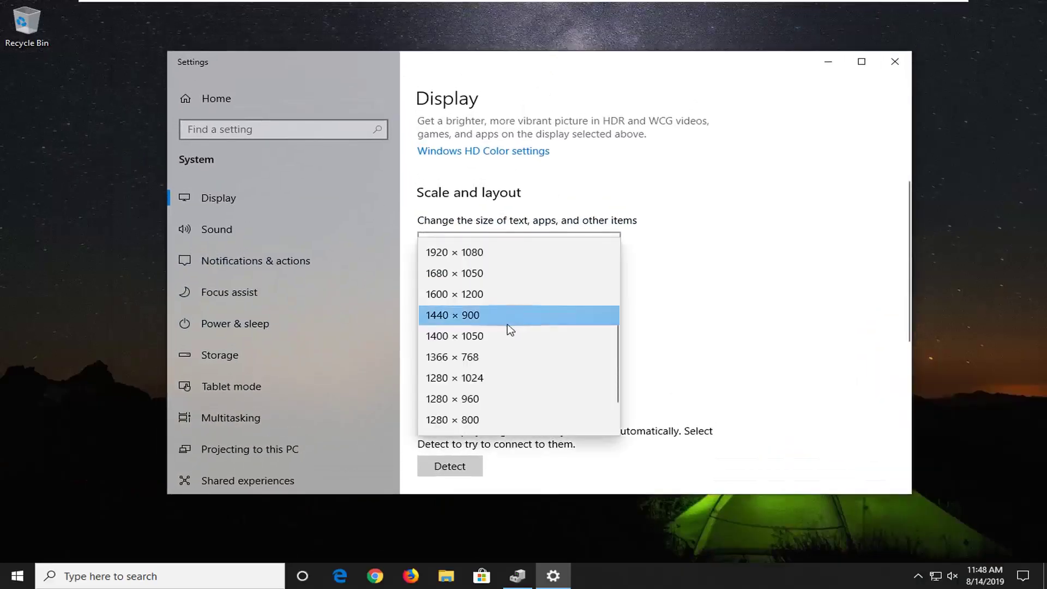
click(758, 245)
scroll(567, 382, down, 2)
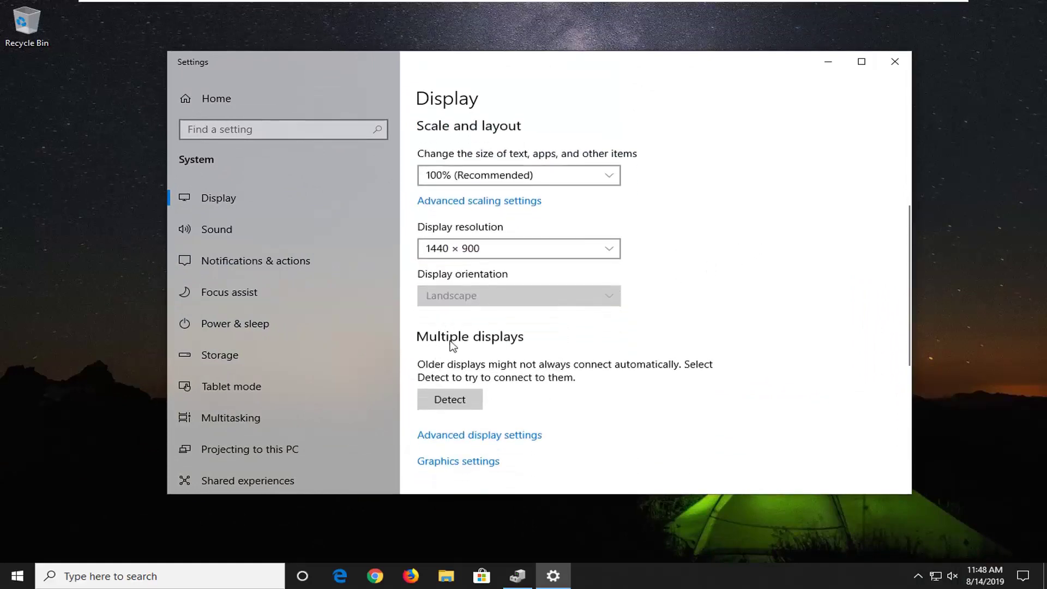
Detect older connected displays under Multiple displays and close the Settings window.
click(435, 399)
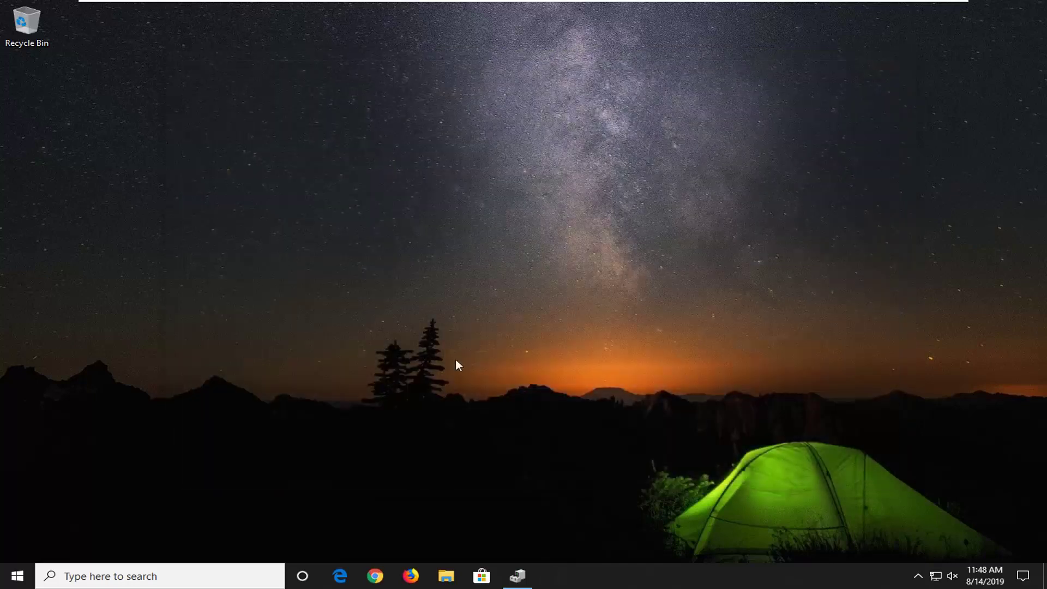
Switch to Device Manager, bring up the uninstall confirmation for the VMware SVGA 3D display adapter, and cancel it.
click(518, 576)
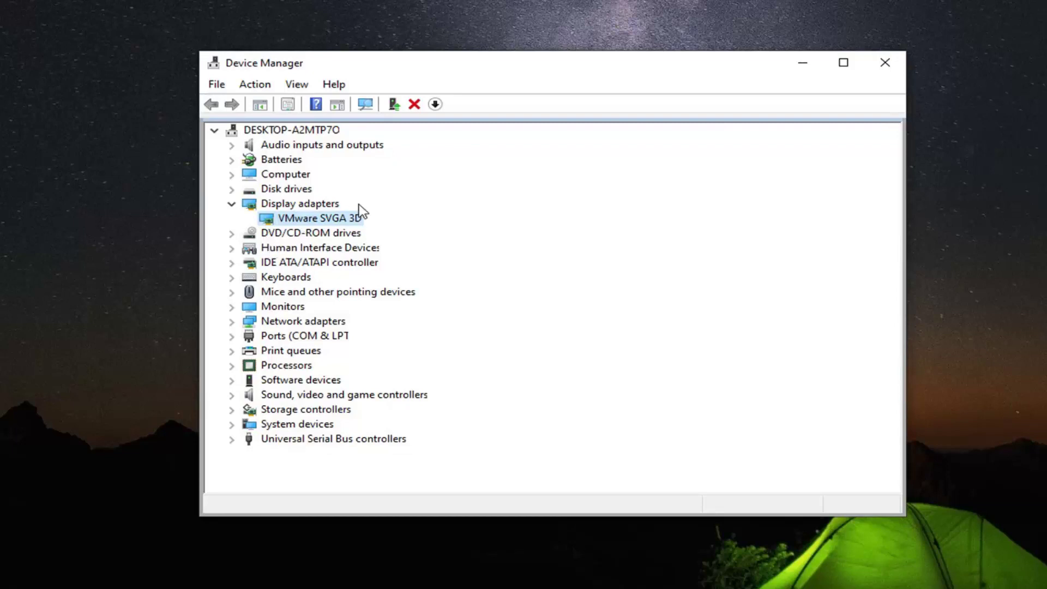
right_click(324, 218)
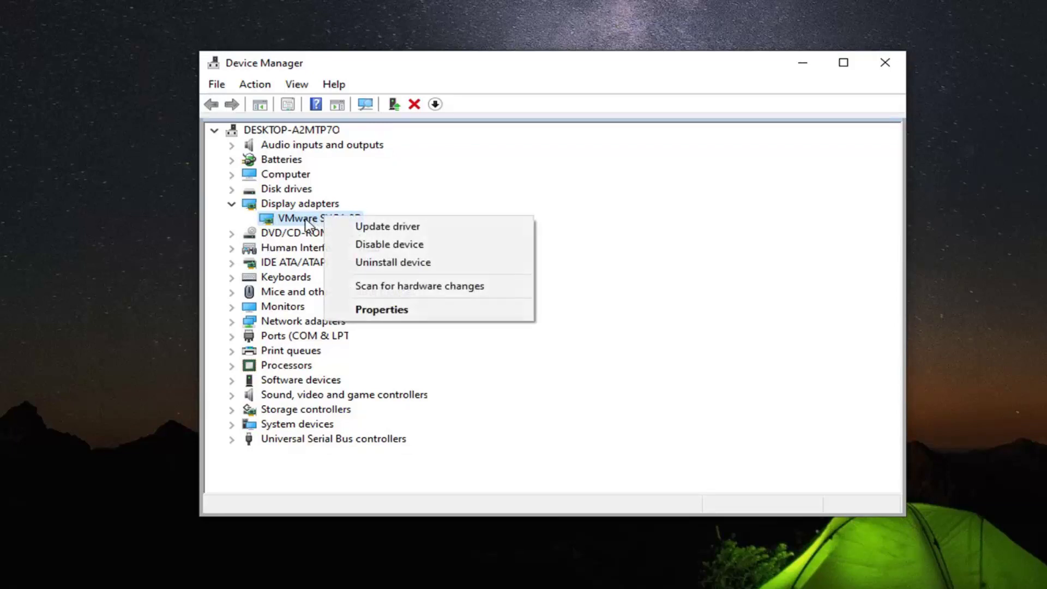
click(384, 263)
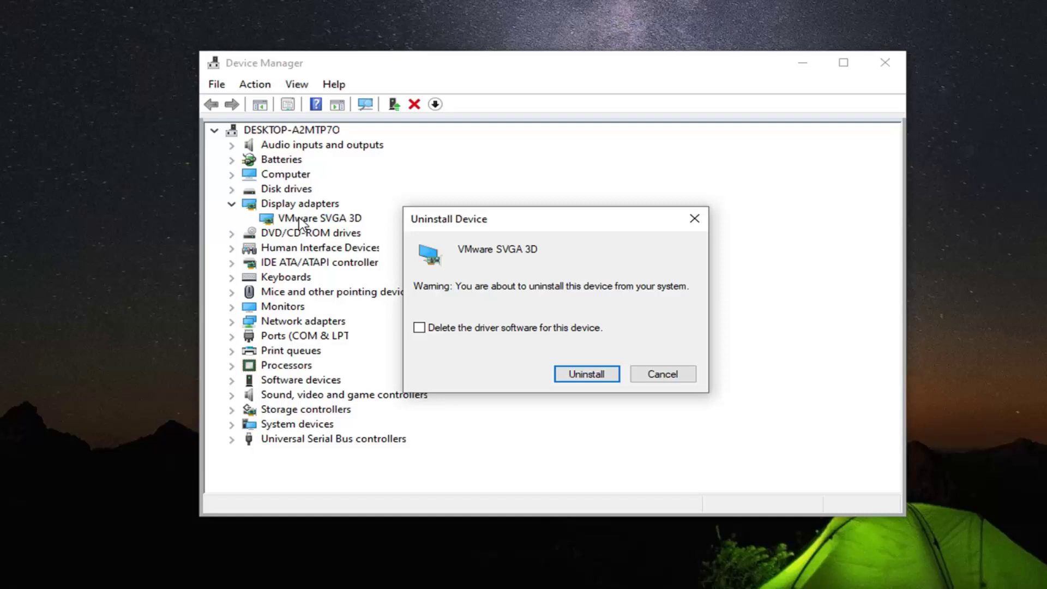
click(645, 381)
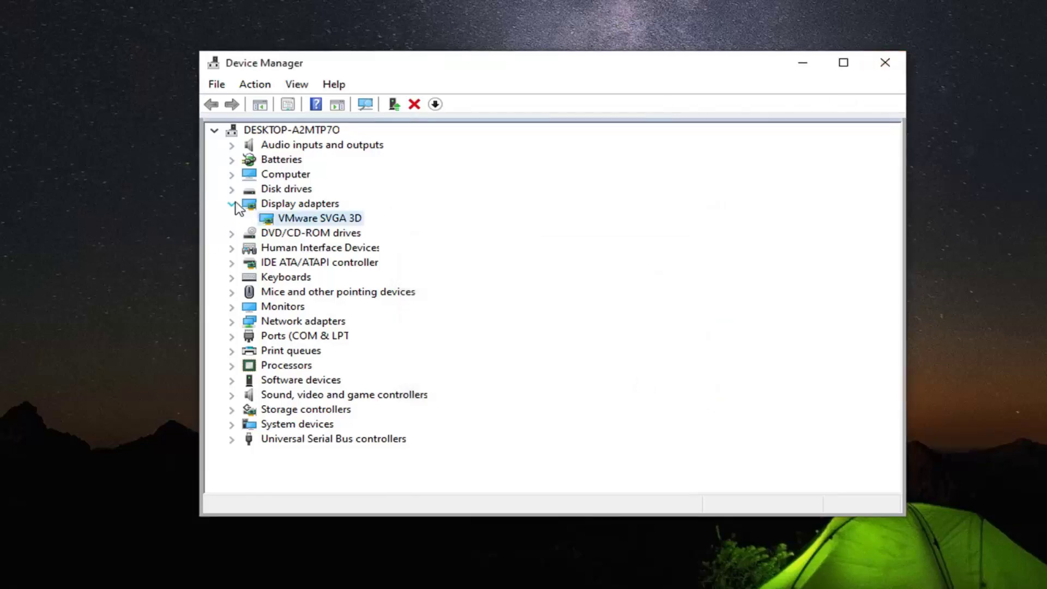
Collapse the Display adapters category and close Device Manager.
click(232, 204)
click(853, 79)
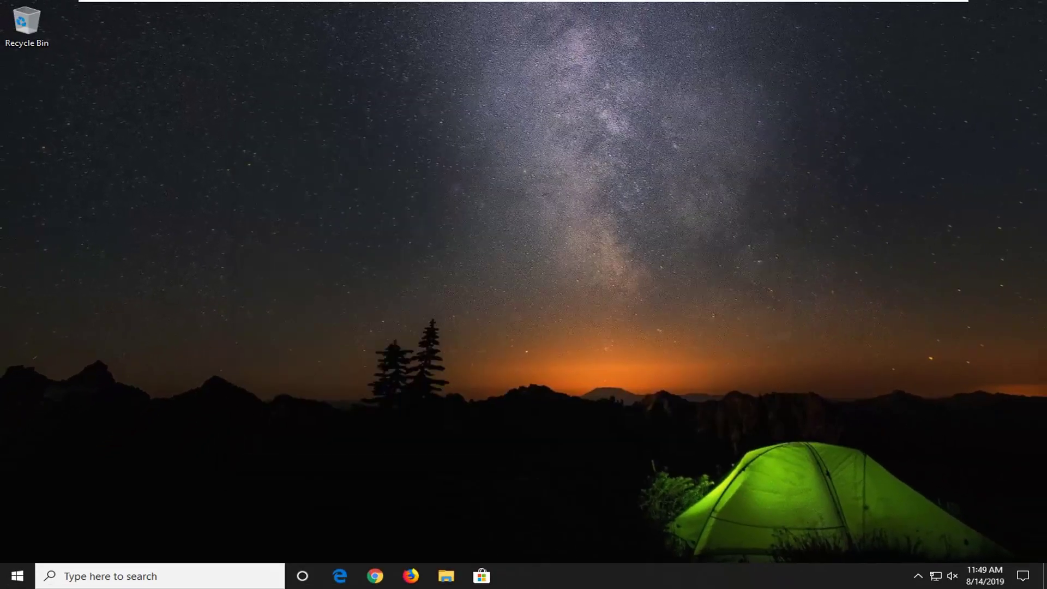